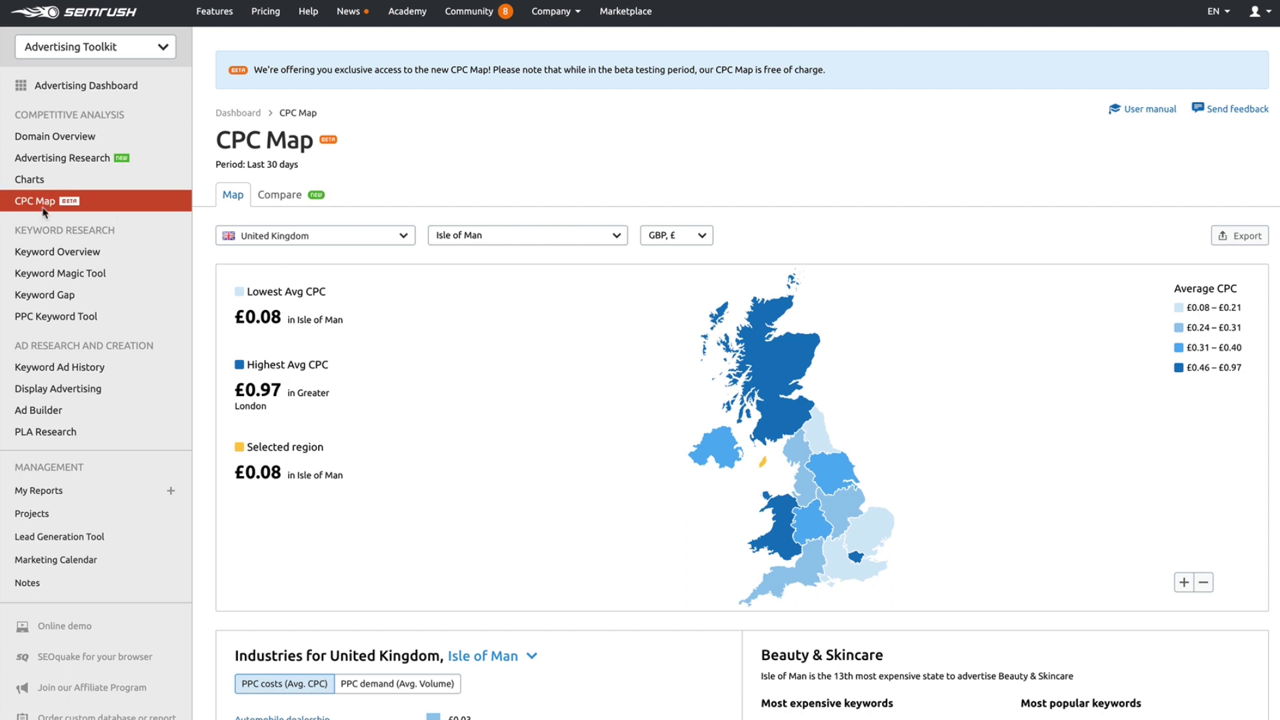
Switch the UK CPC Map from Isle of Man to All Regions and highlight the lowest/highest CPC summary.
double_click(98, 218)
click(326, 240)
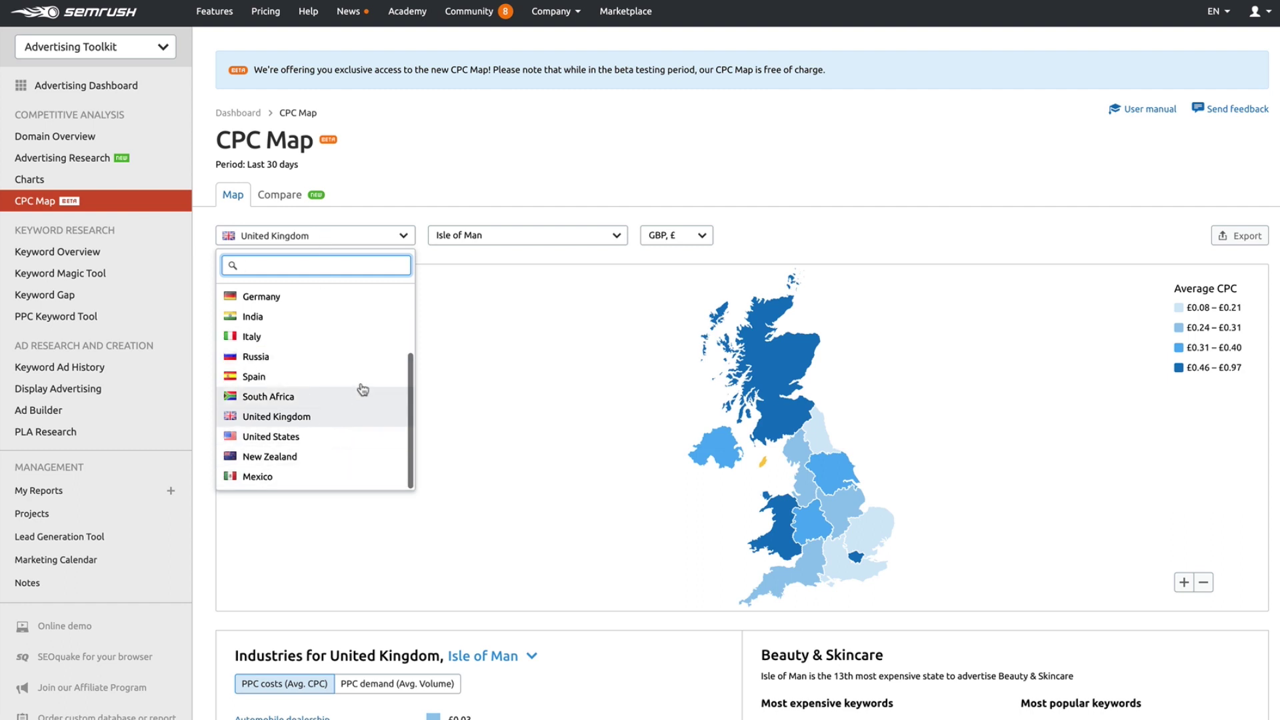
click(442, 238)
click(477, 240)
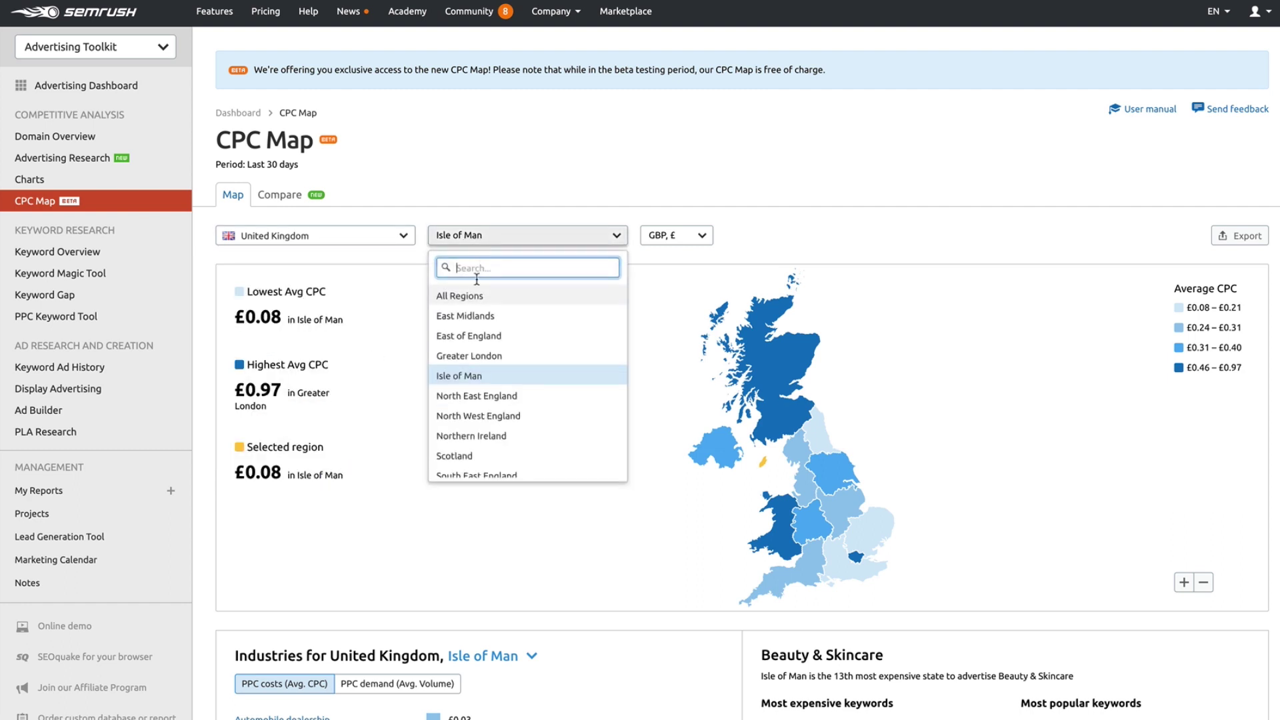
click(478, 298)
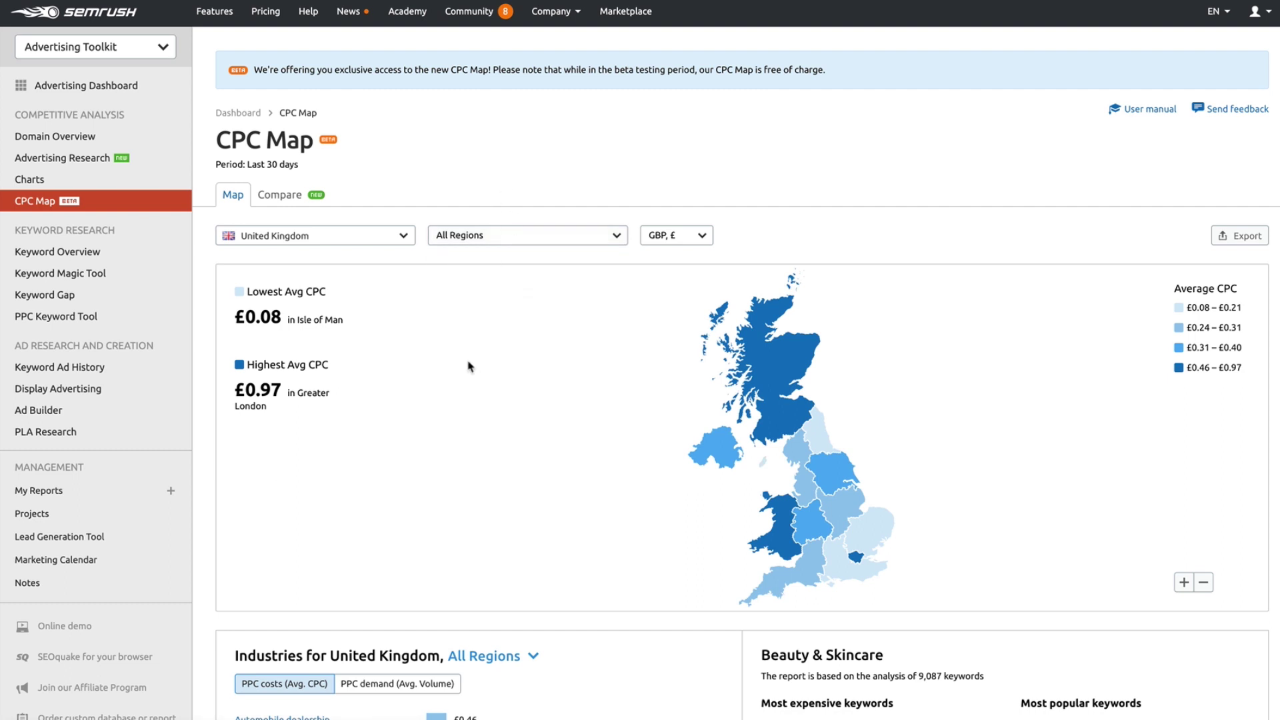
mouse_move(778, 318)
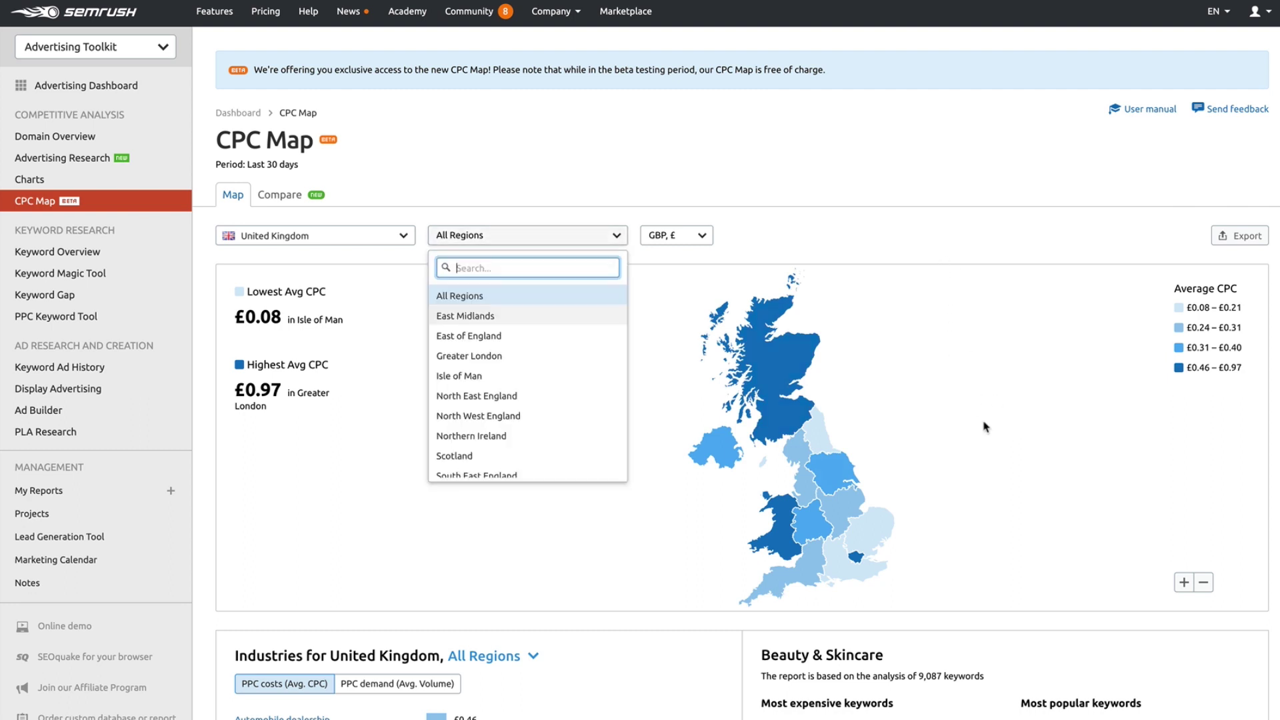
drag(931, 245, 490, 116)
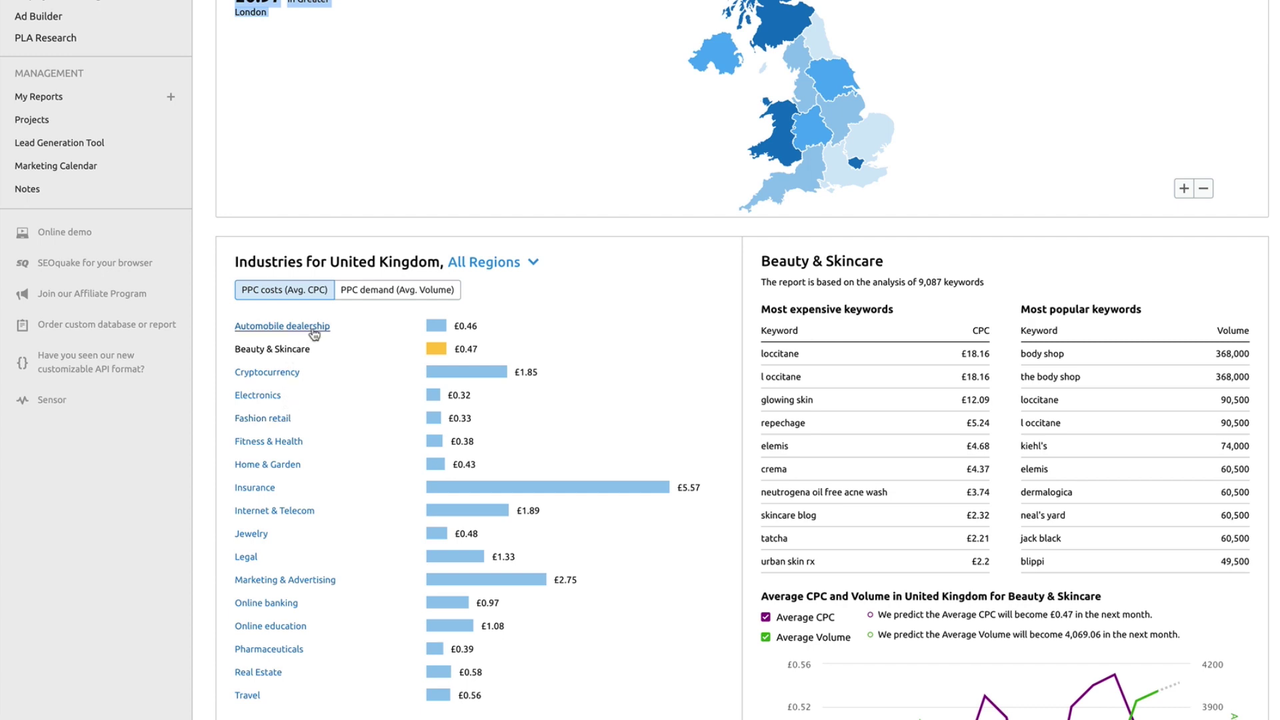
Open the Fashion retail breakdown and highlight its analysed-keyword count and top keyword volume (dresses, 301,000).
click(284, 419)
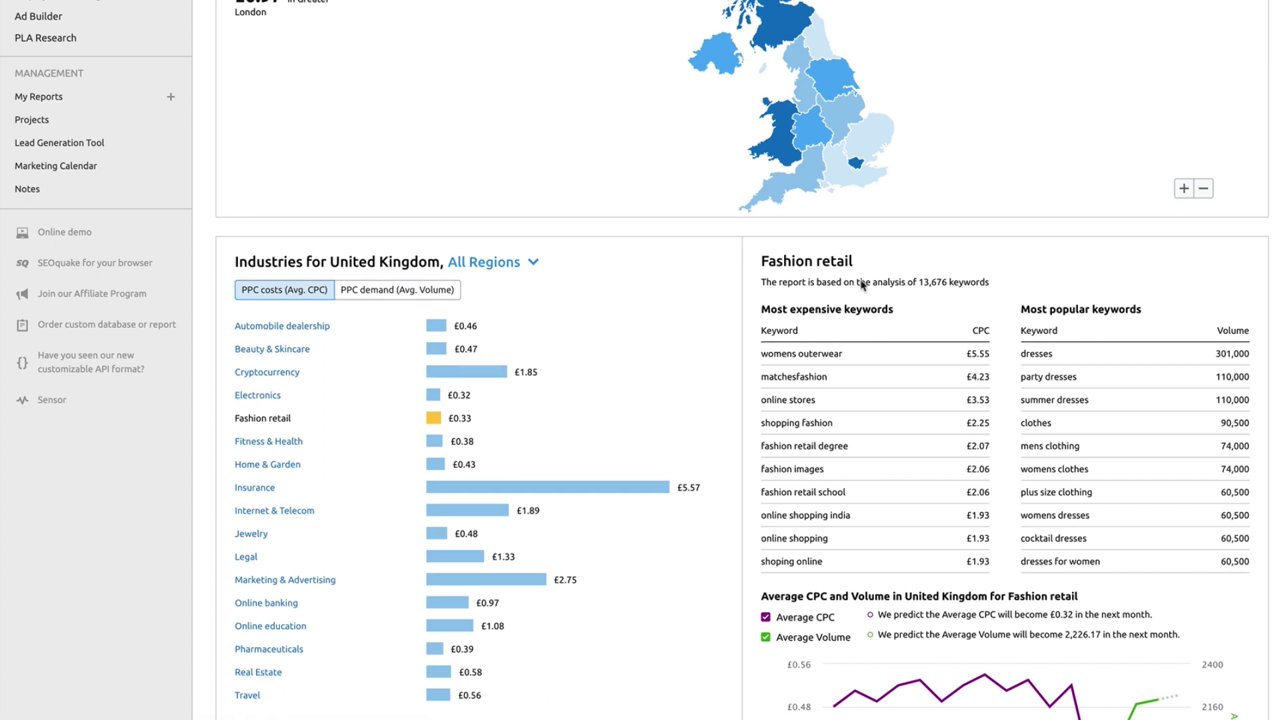
drag(778, 282, 988, 285)
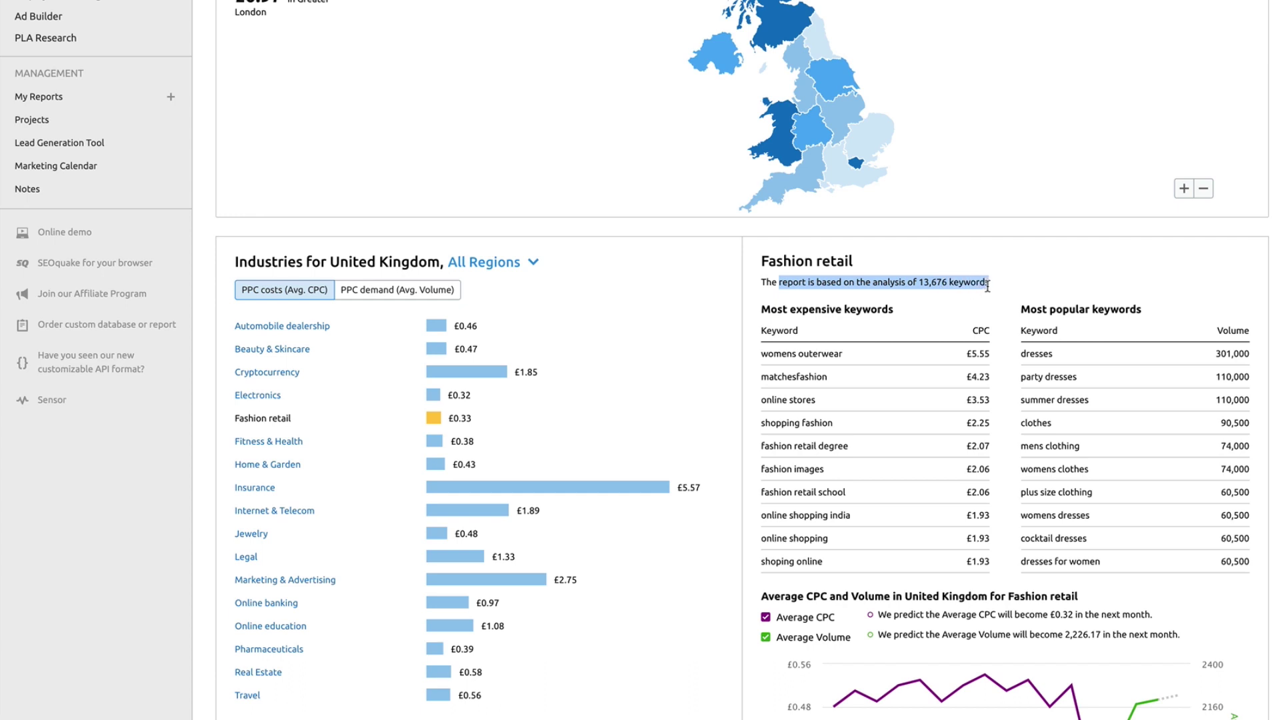
click(888, 333)
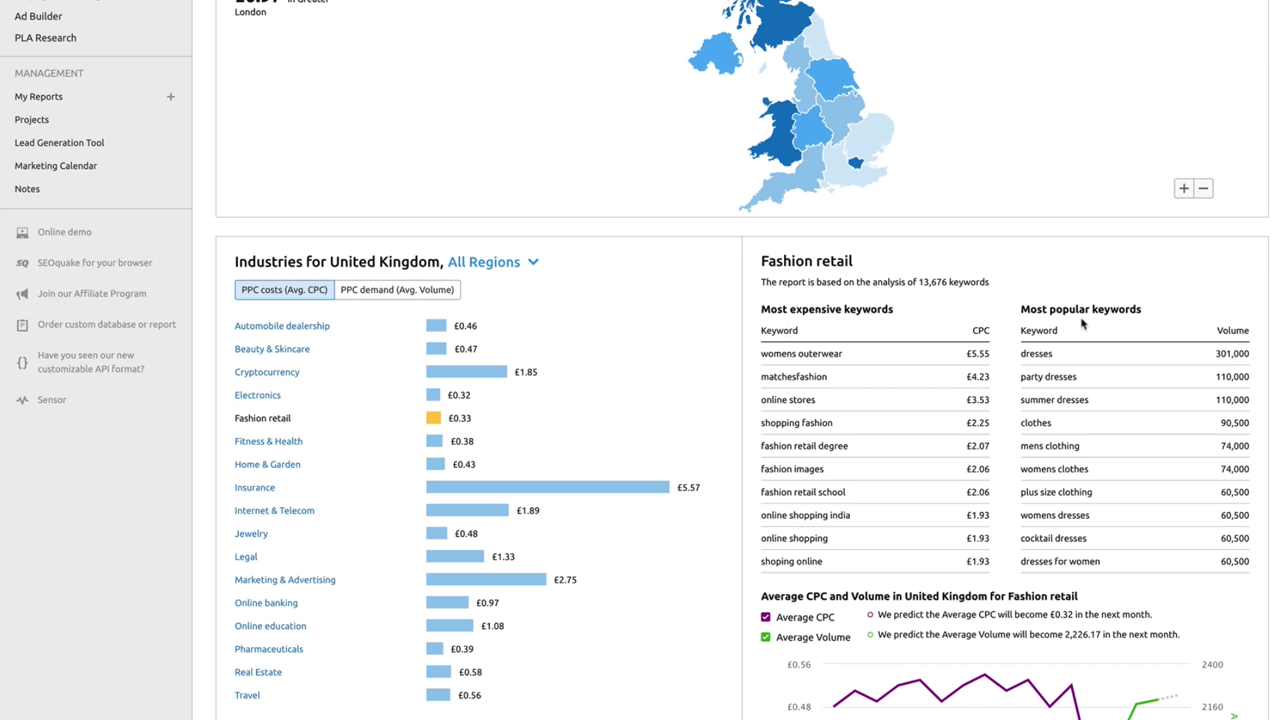
drag(1215, 354, 1231, 360)
scroll(1175, 471, down, 5)
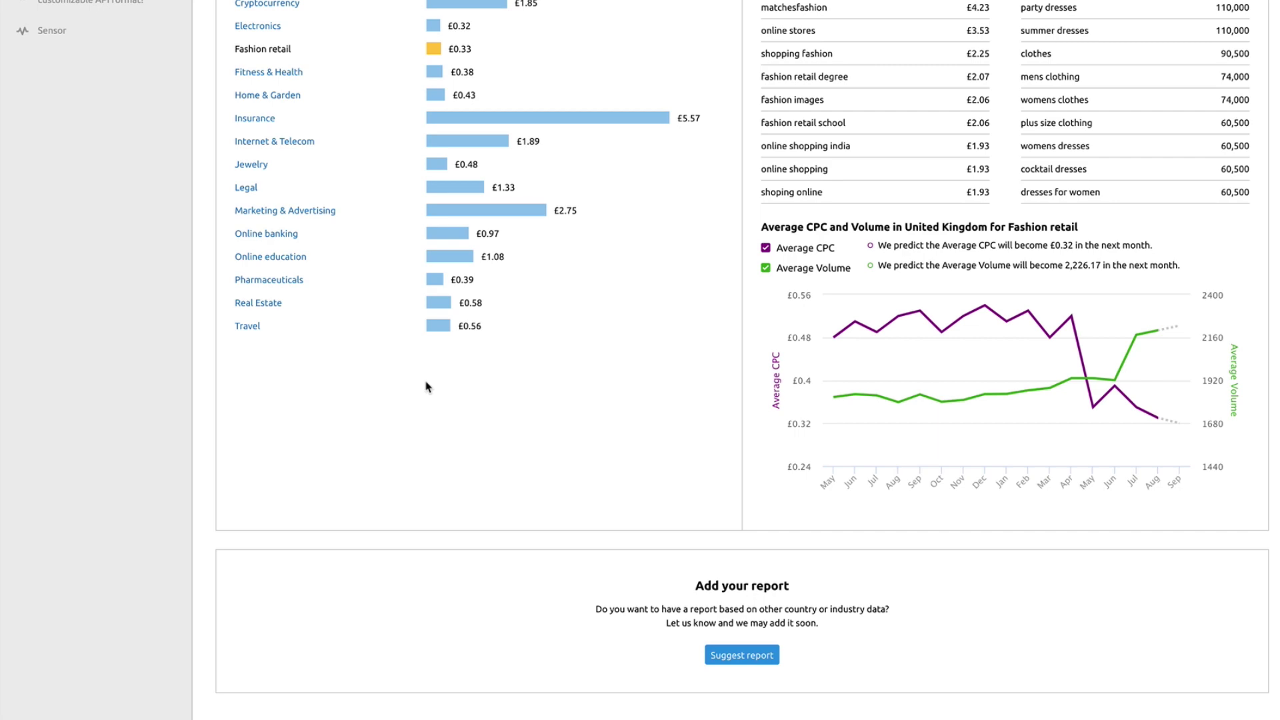
scroll(430, 387, up, 5)
scroll(427, 385, up, 6)
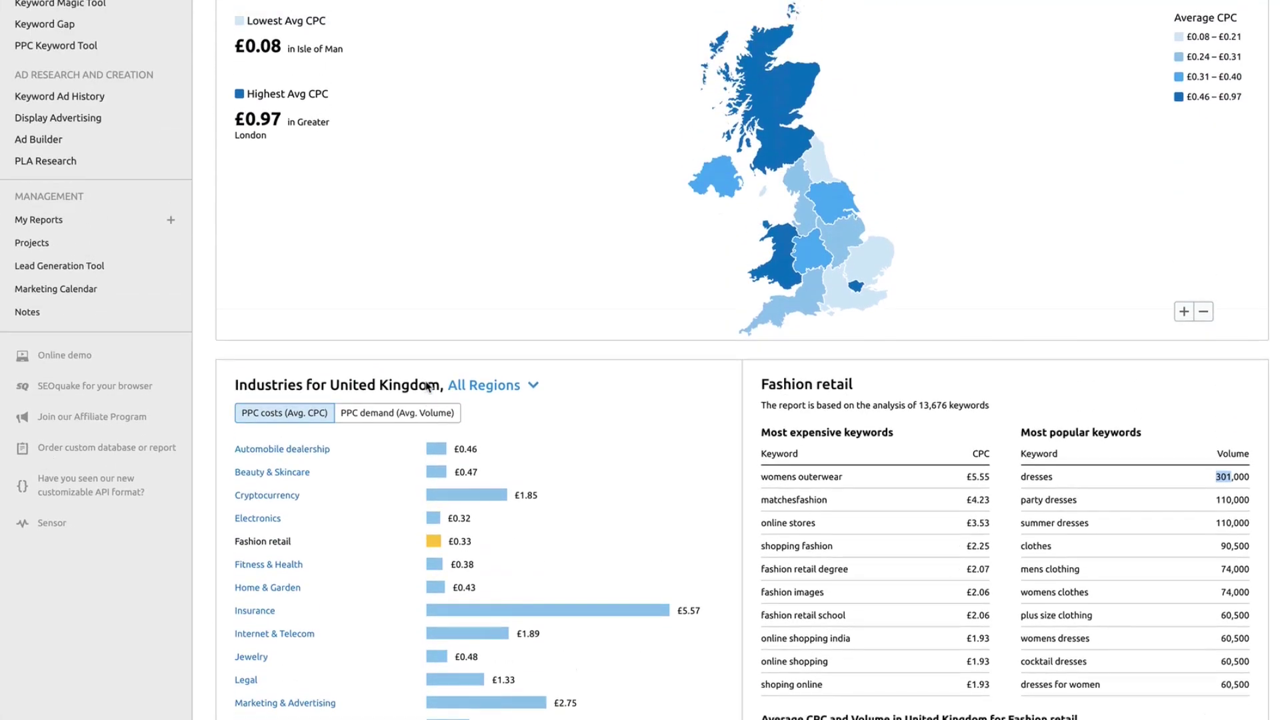
click(550, 181)
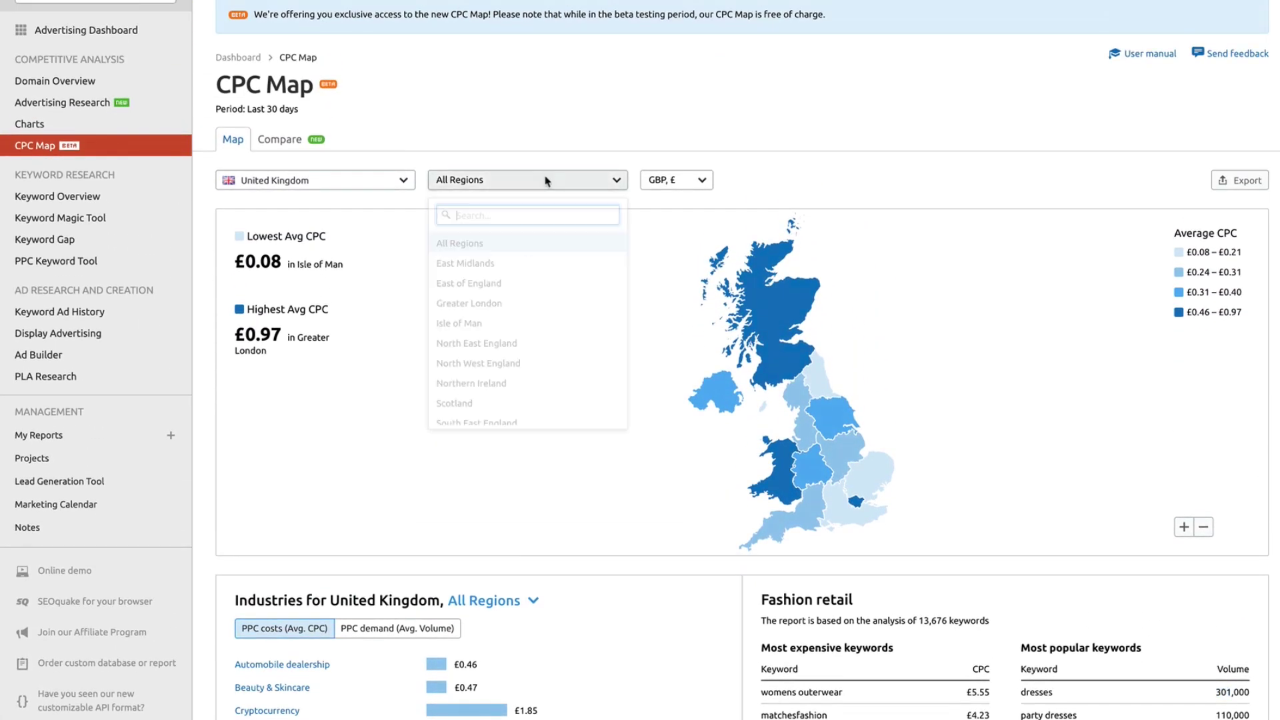
click(498, 402)
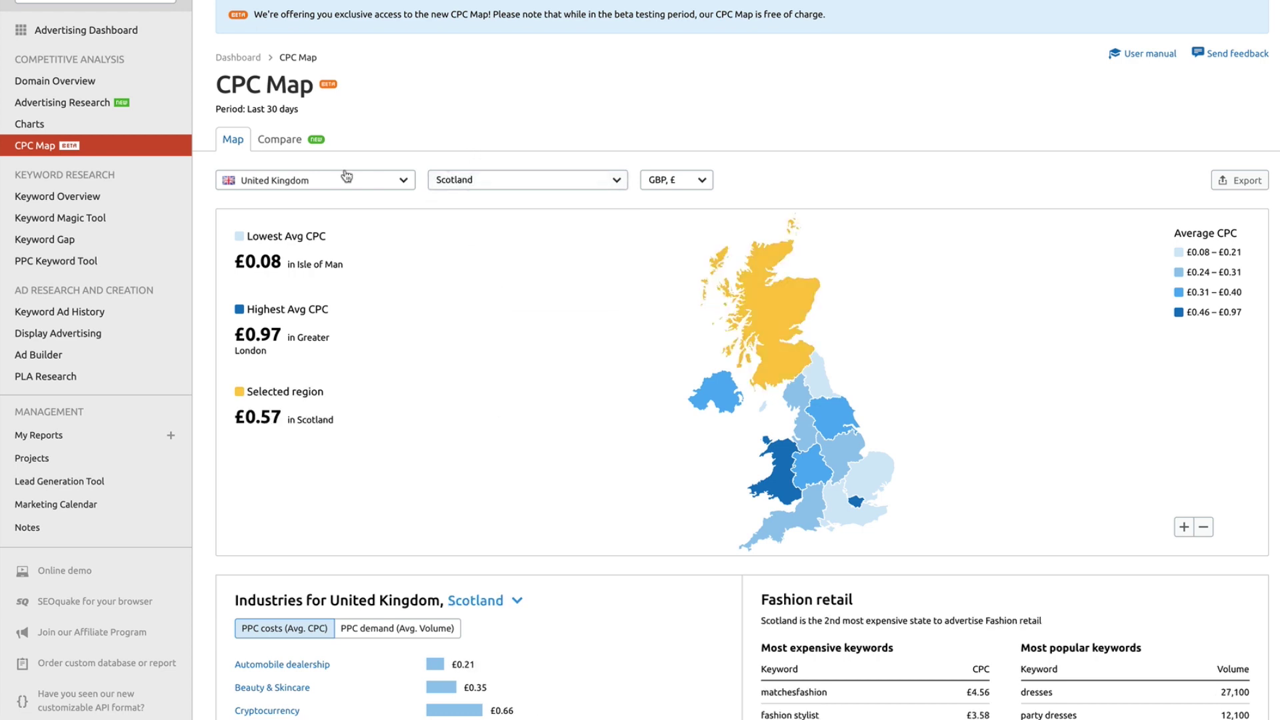
click(493, 185)
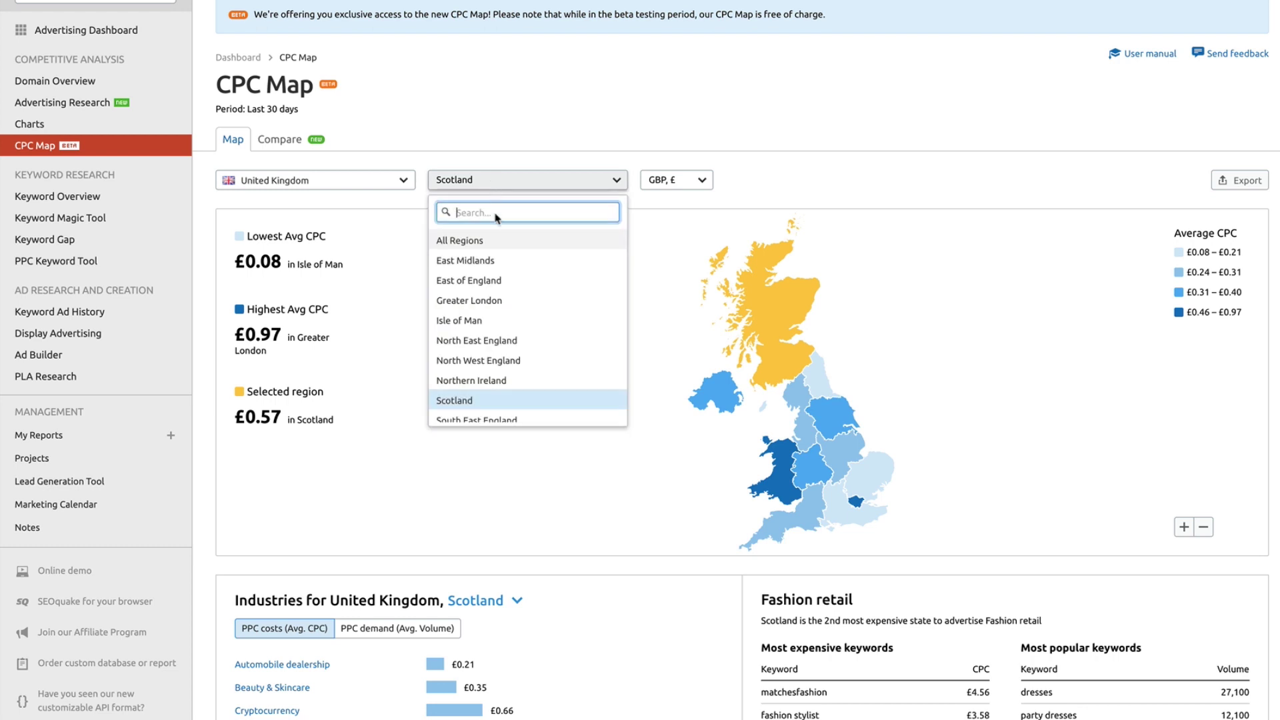
click(497, 403)
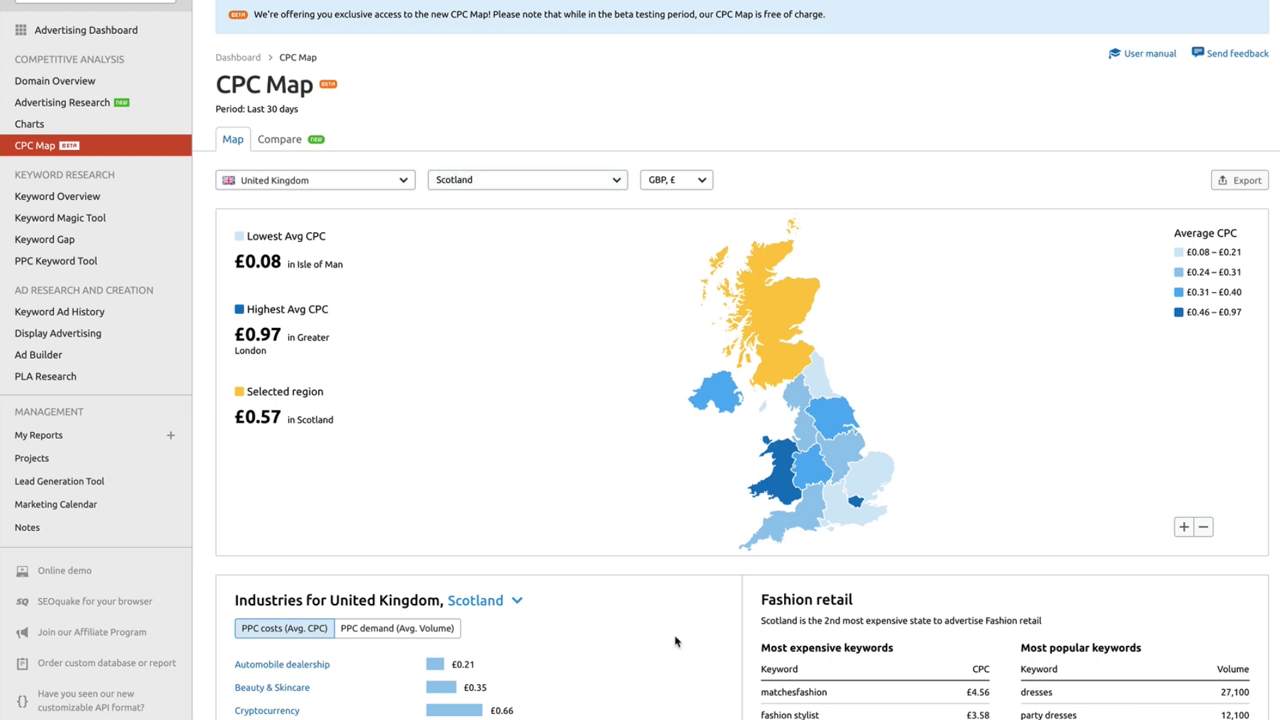
scroll(675, 641, down, 5)
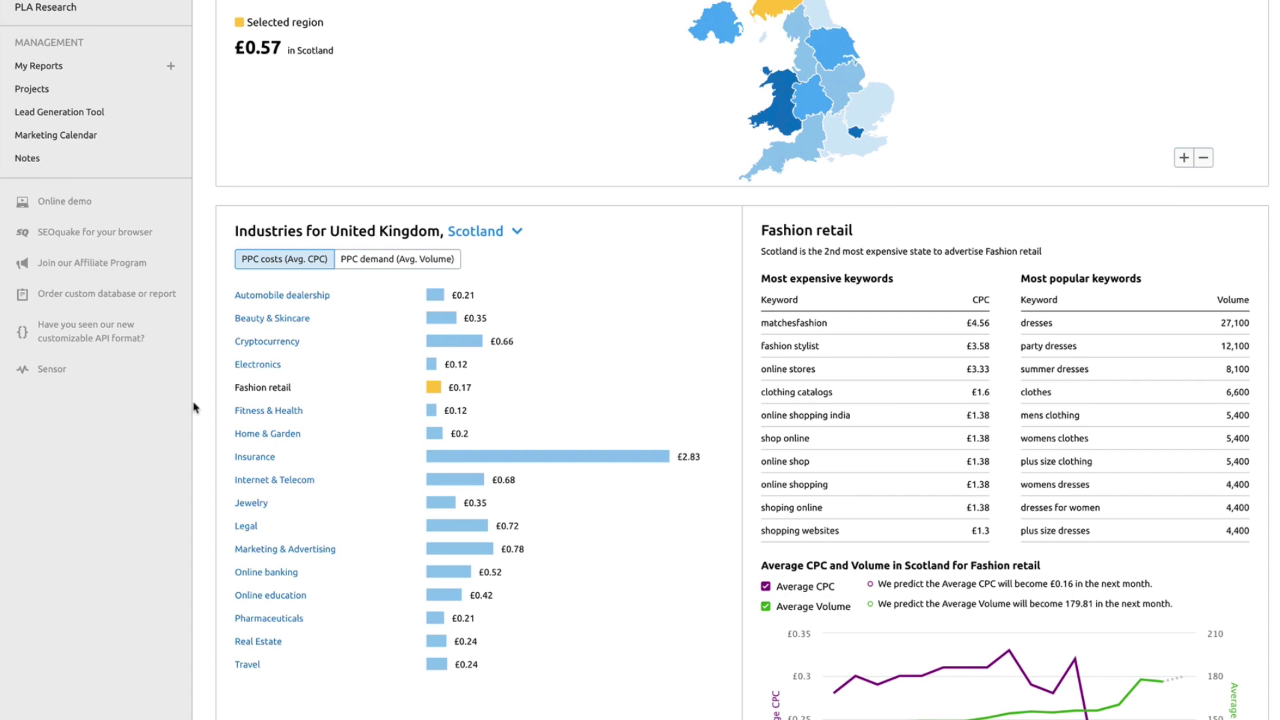
click(246, 525)
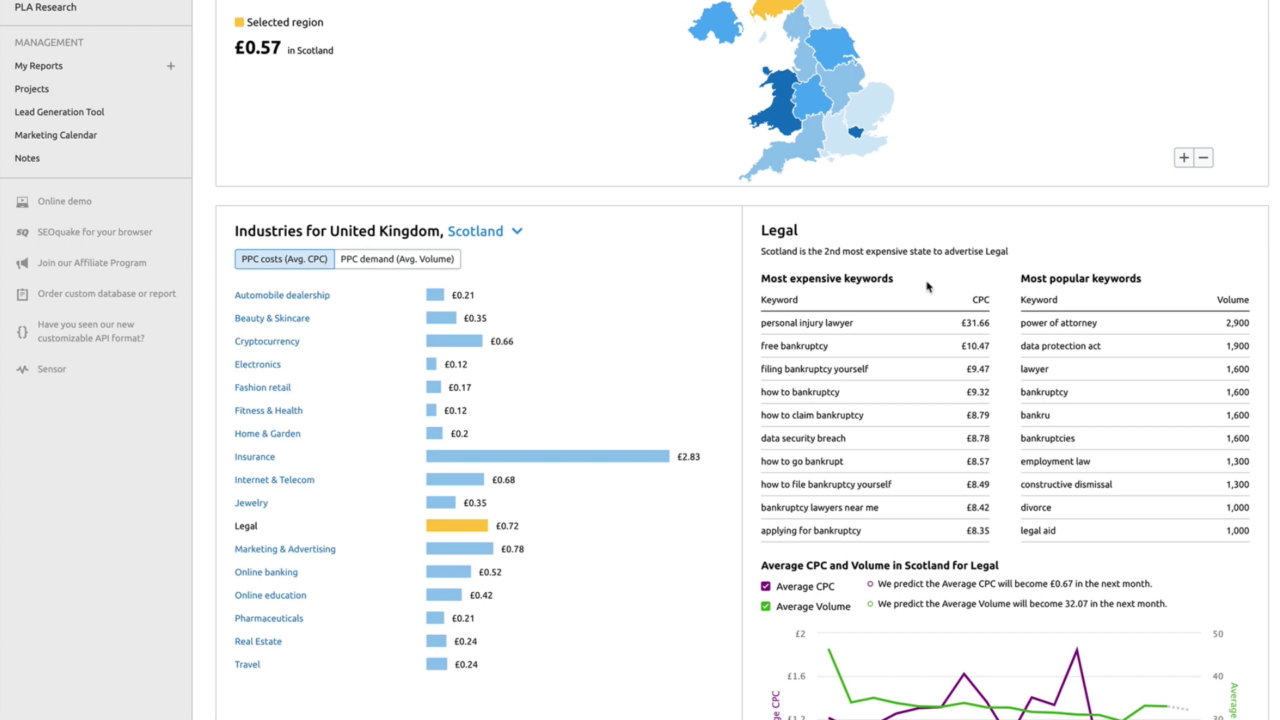
scroll(929, 287, down, 2)
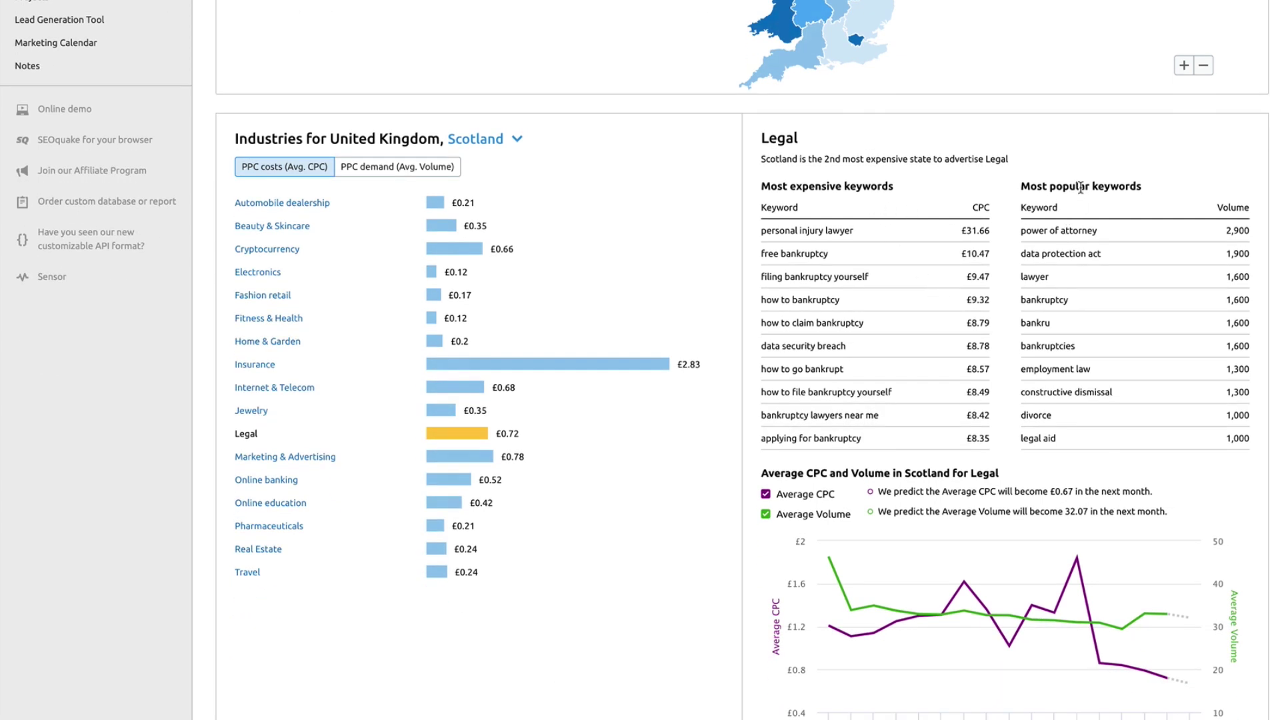
scroll(1089, 280, down, 1)
scroll(1089, 280, down, 5)
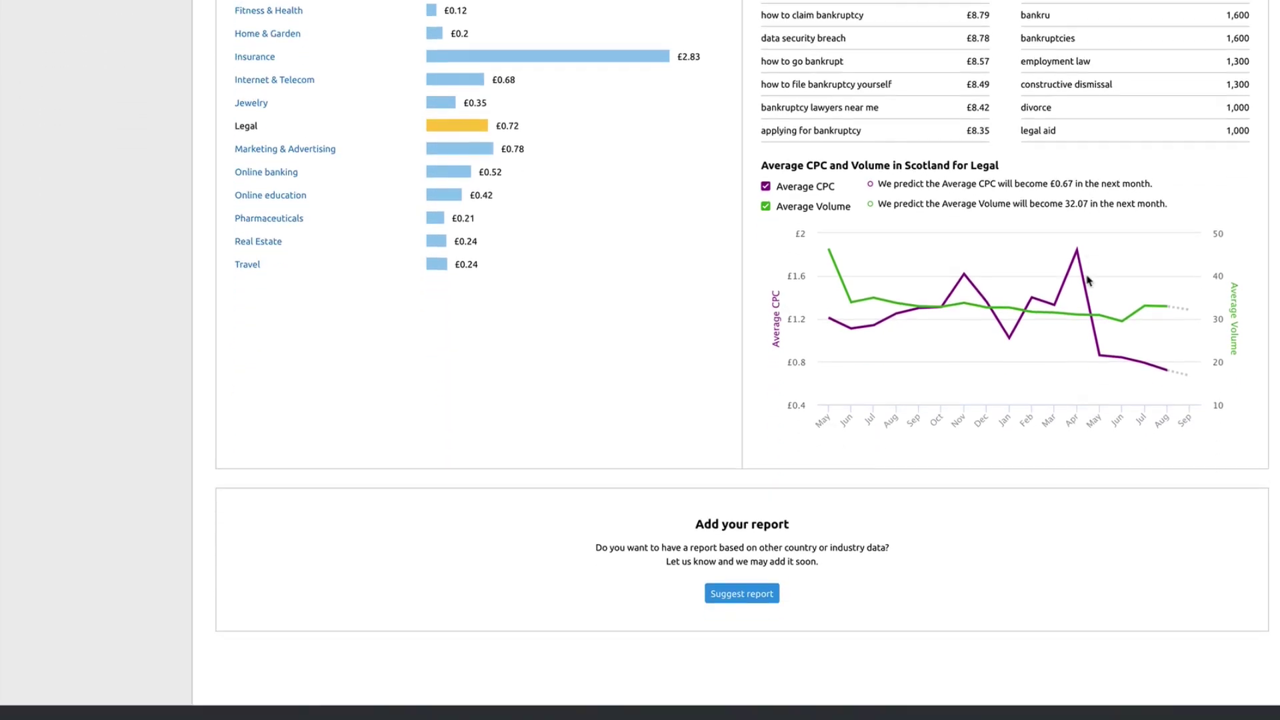
scroll(1065, 262, up, 9)
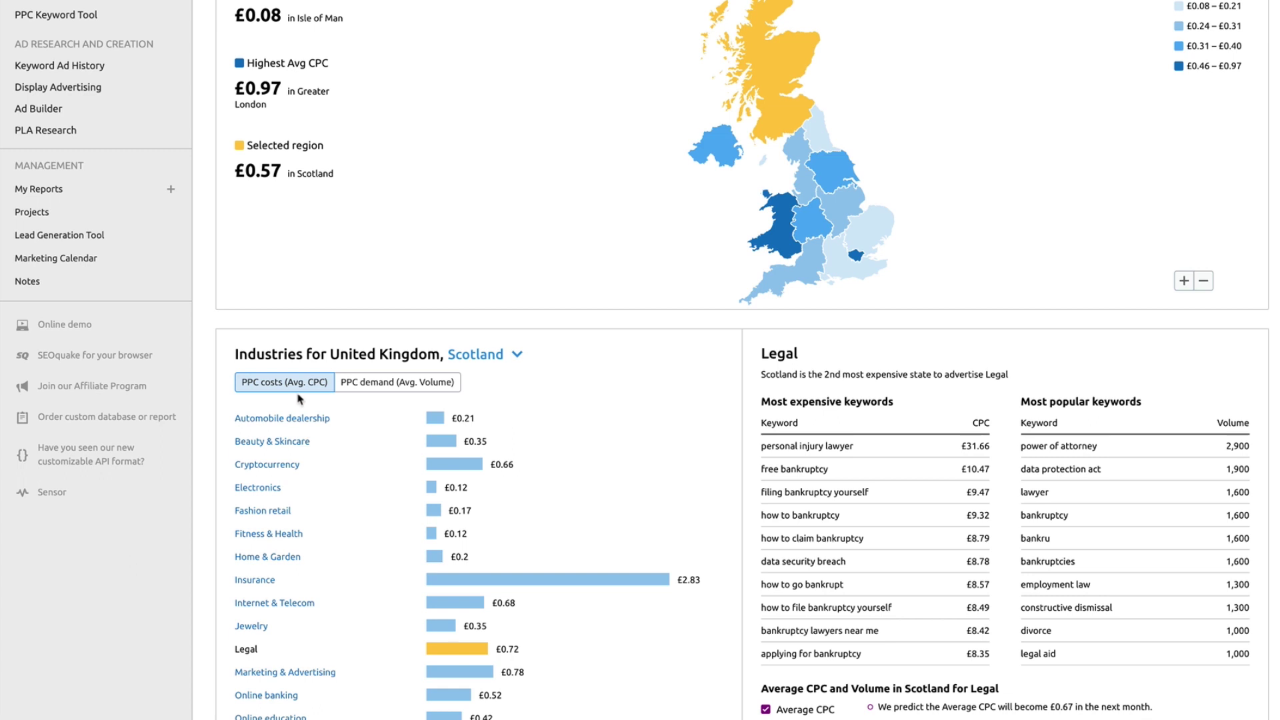
Show Scotland's industries by PPC demand (Avg. Volume), with Jewelry at 535.88 and Legal at 32.94.
click(378, 393)
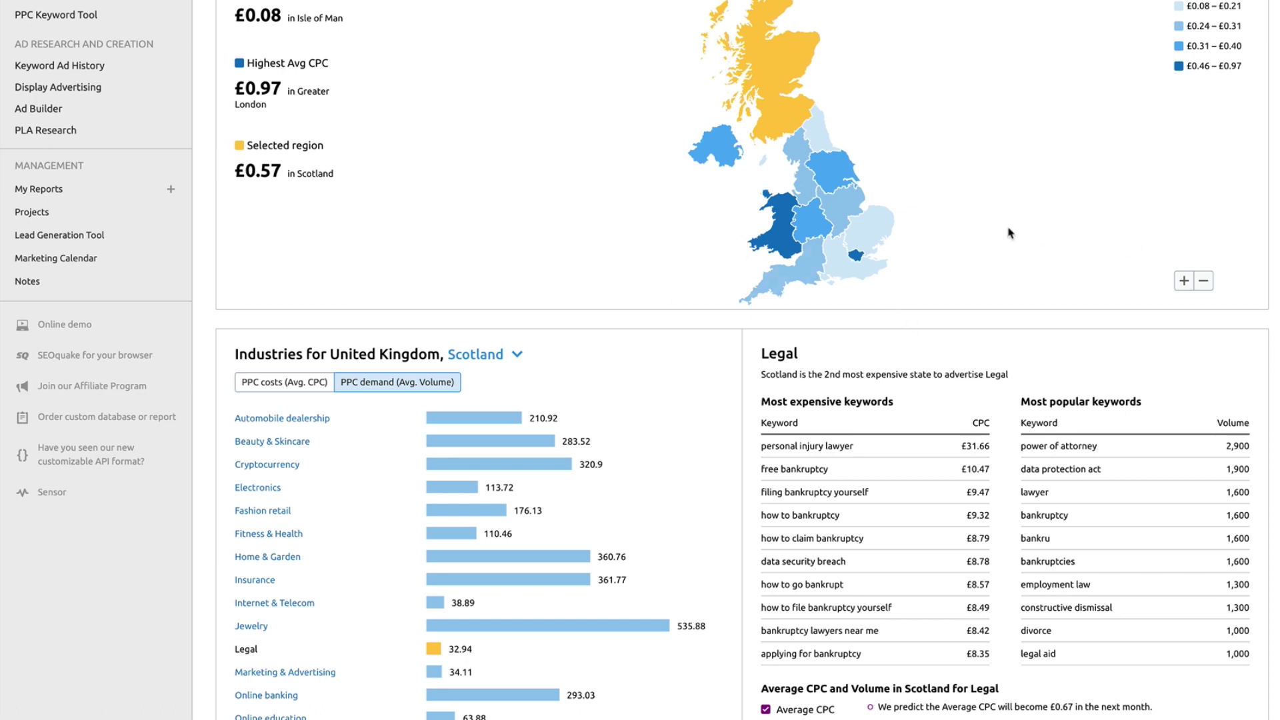
scroll(1009, 231, up, 5)
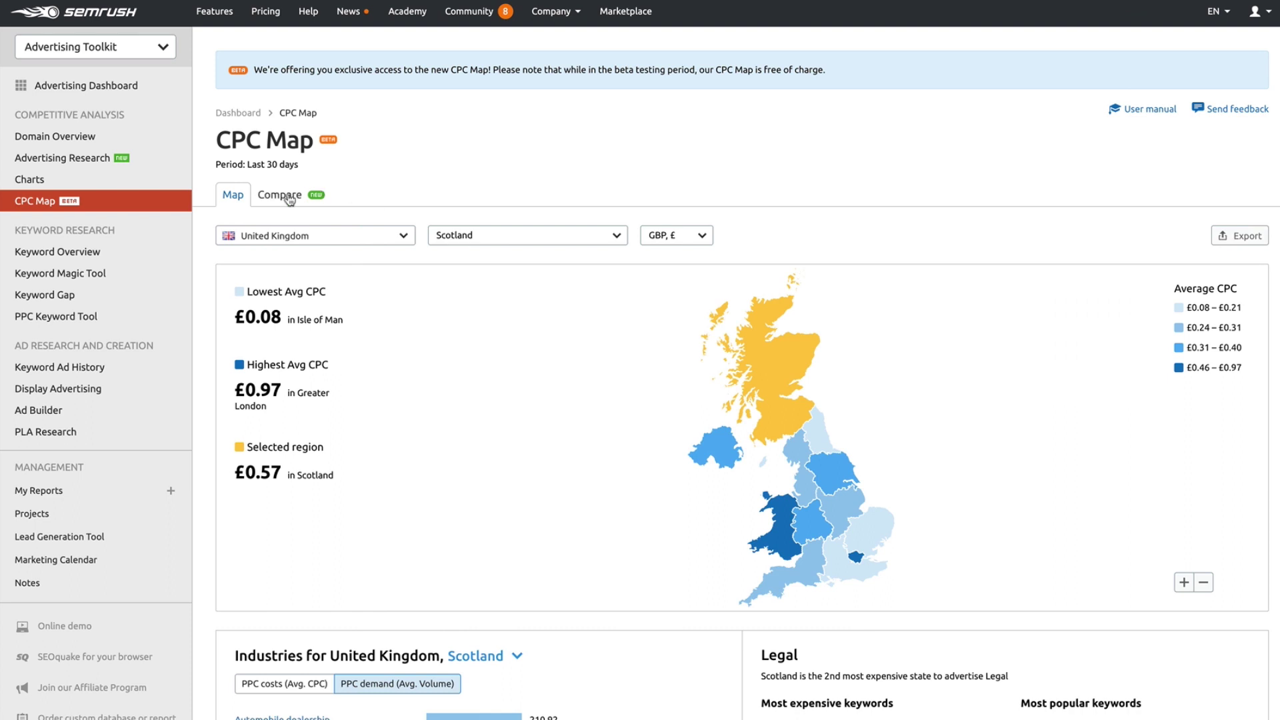
Compare the United Kingdom's industry CPCs with Australia, Canada and France.
click(289, 200)
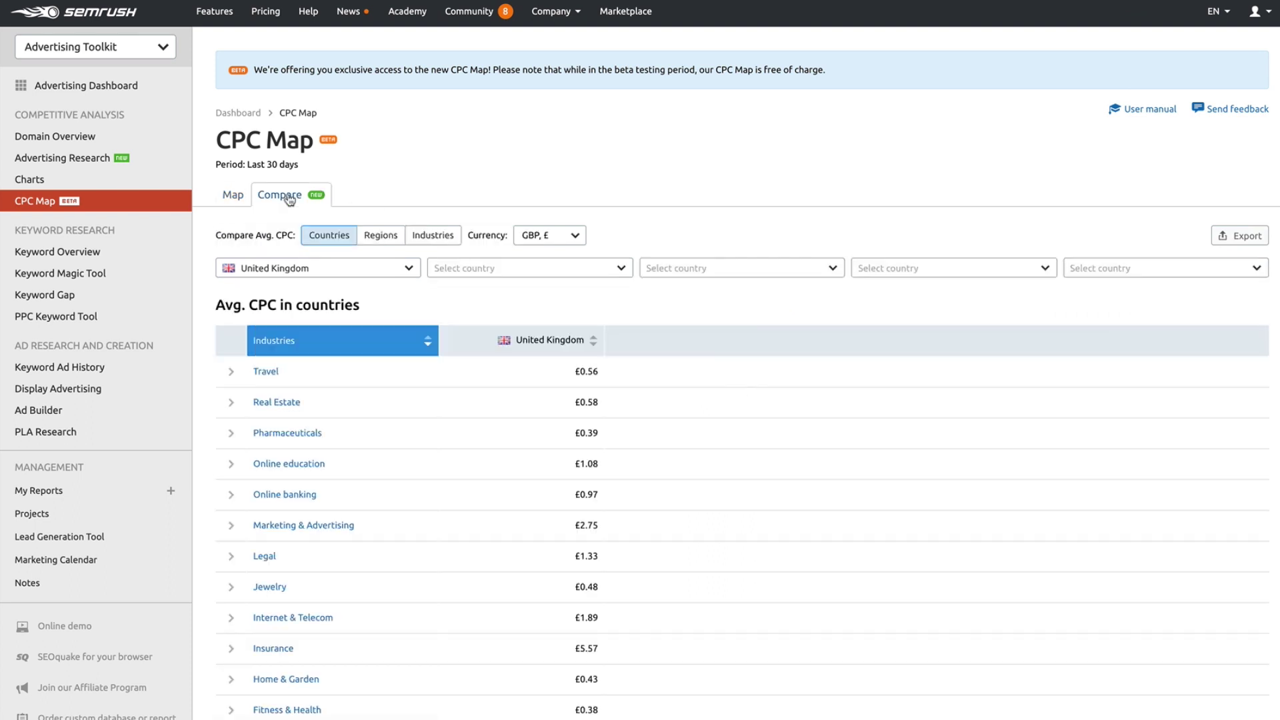
click(471, 270)
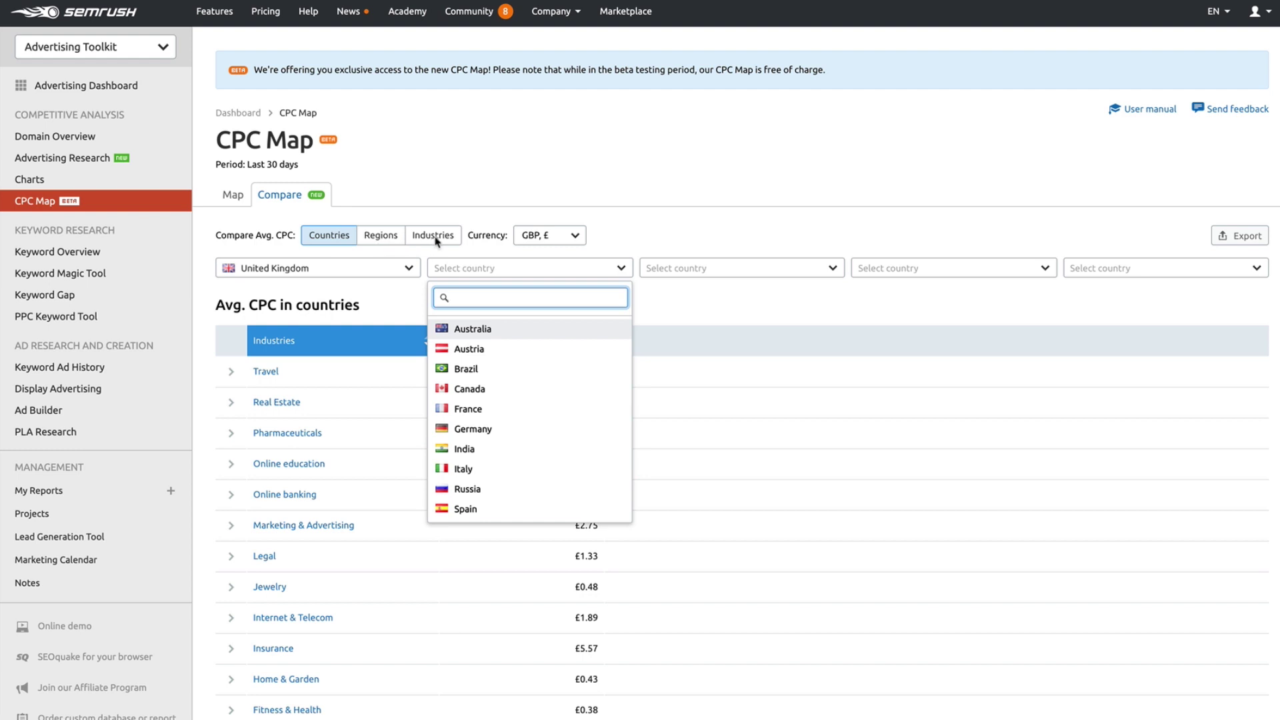
click(475, 329)
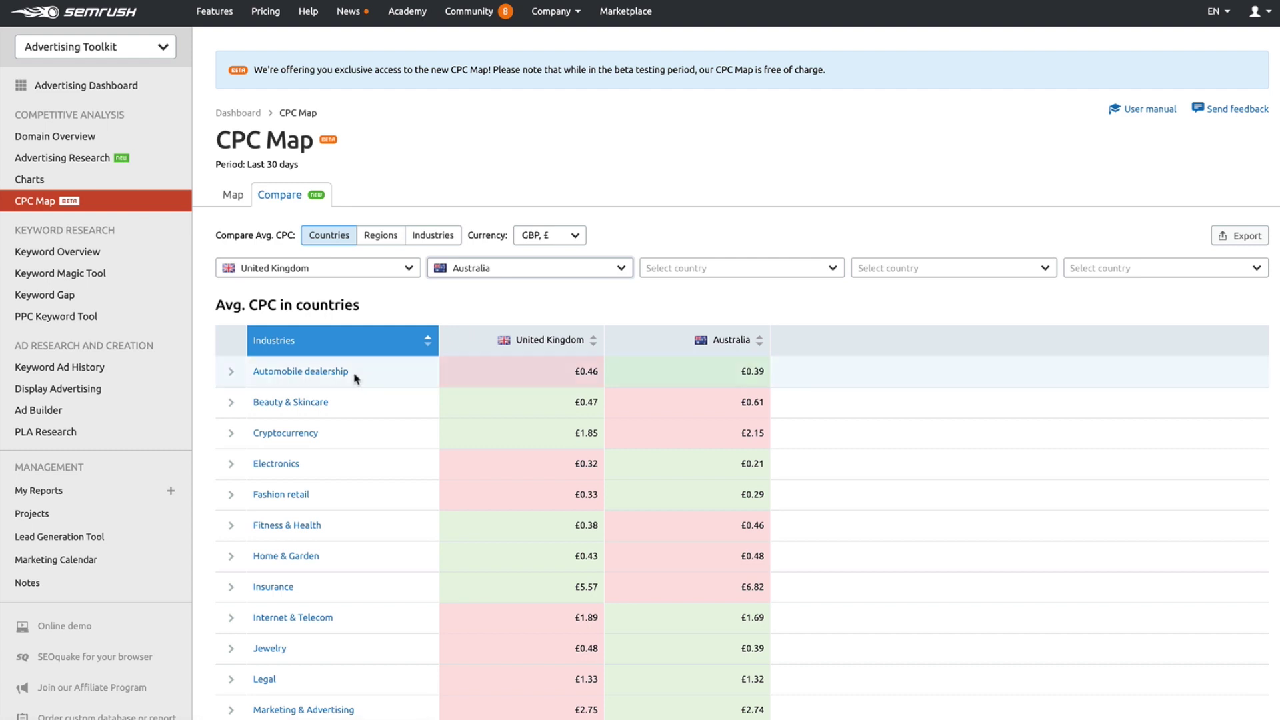
click(798, 270)
click(758, 368)
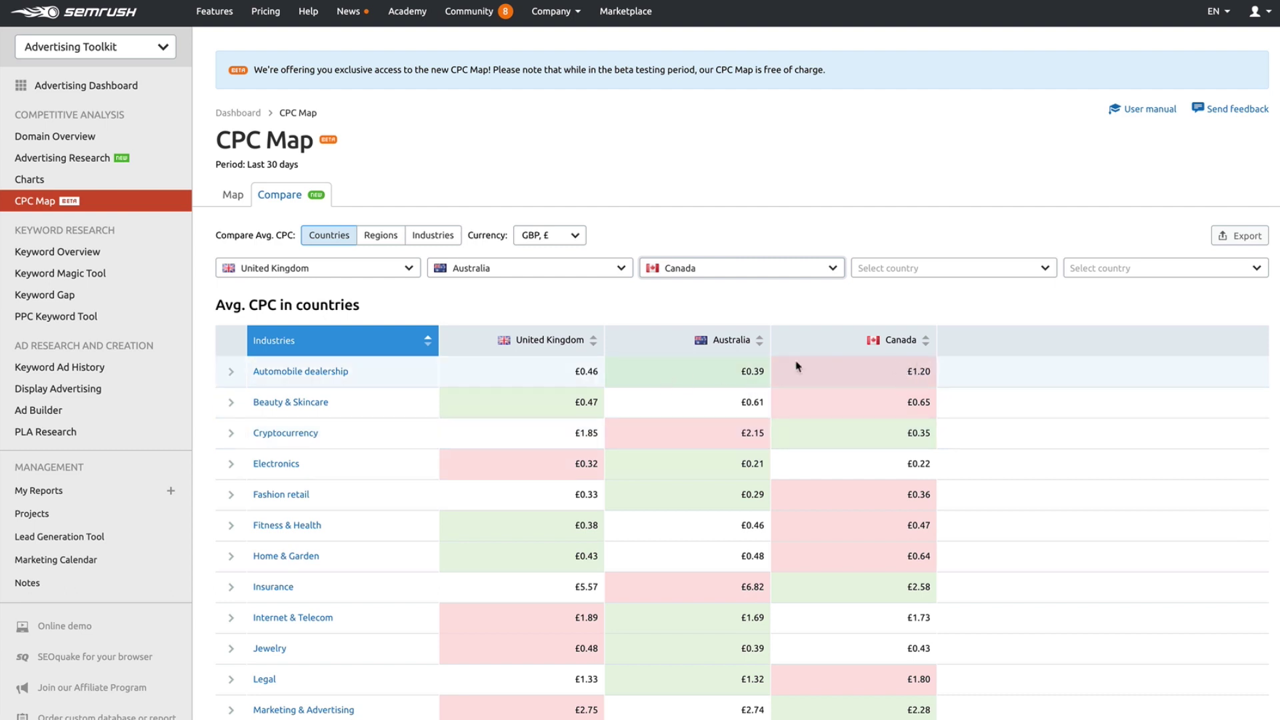
click(926, 273)
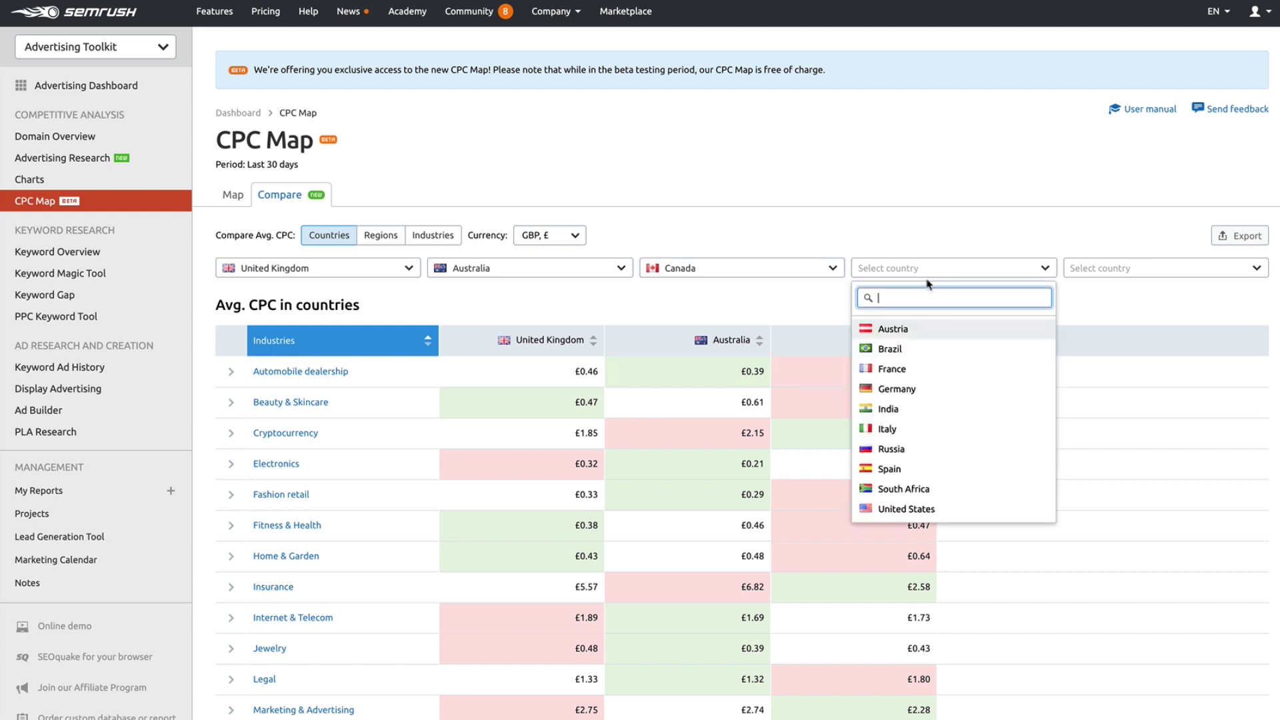
click(924, 377)
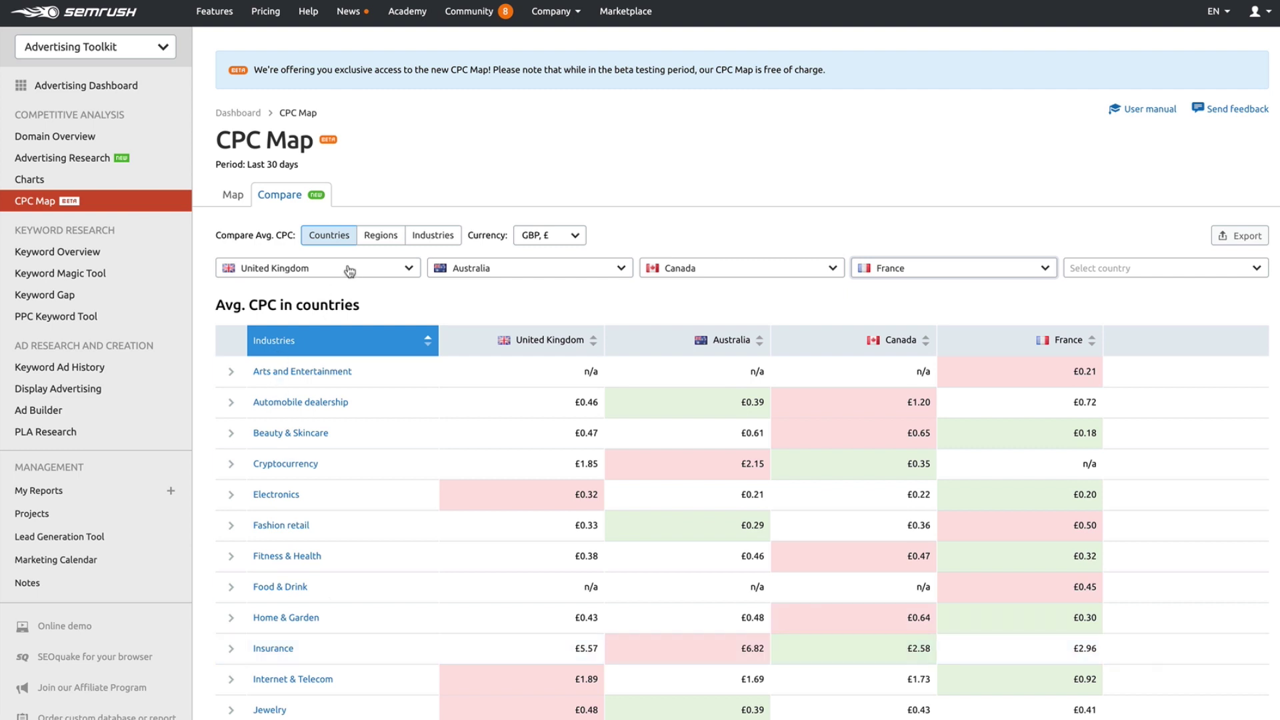
click(380, 239)
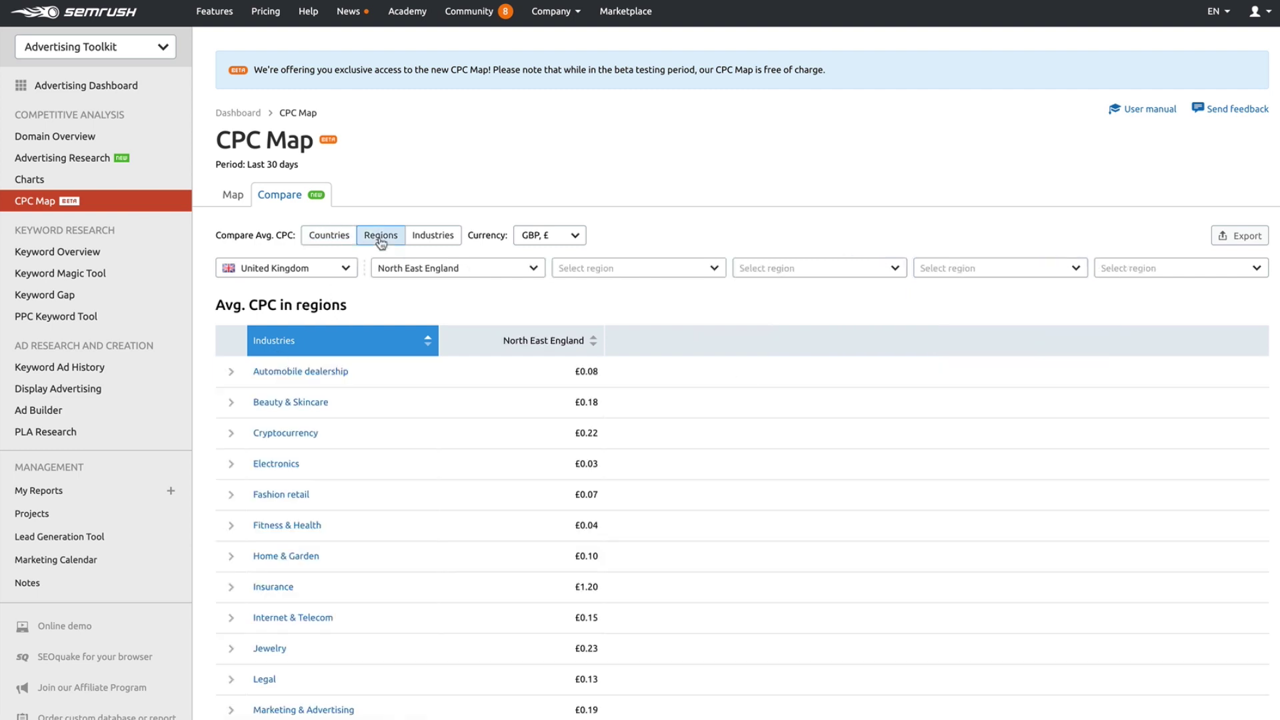
Add Scotland and Wales beside North East England, then compare Automobile dealership CPC across UK regions.
click(614, 269)
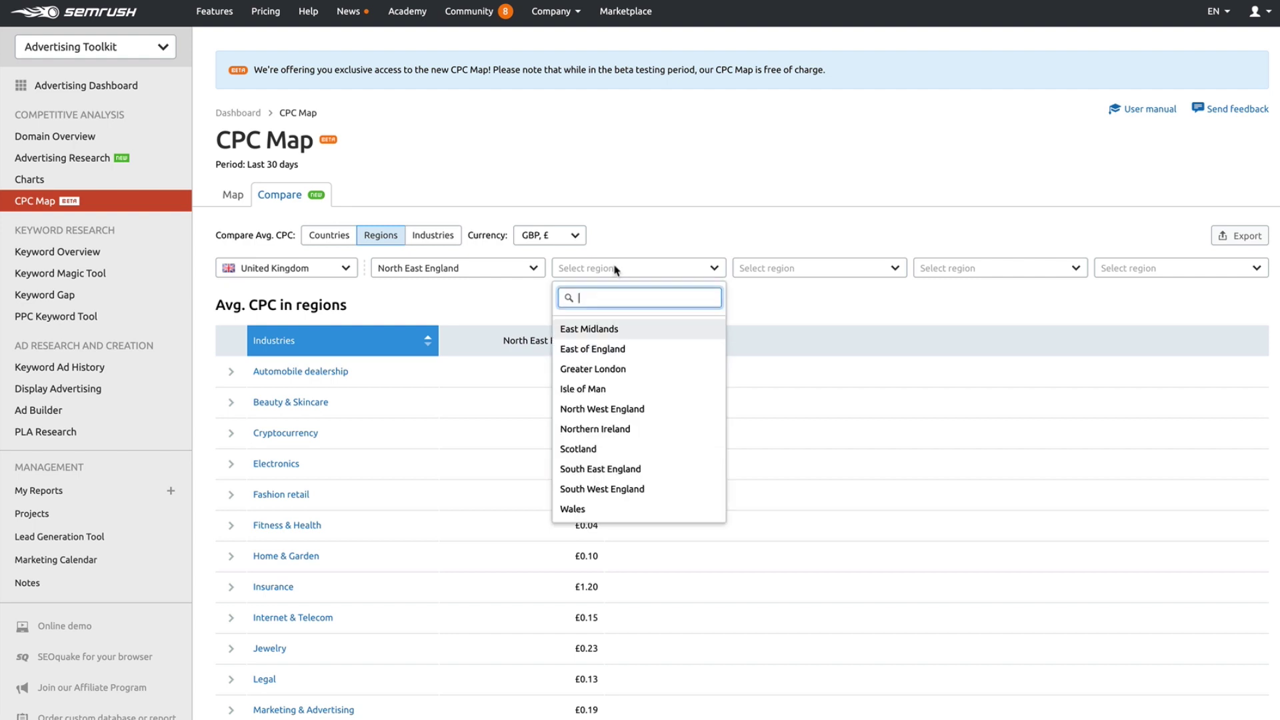
click(633, 448)
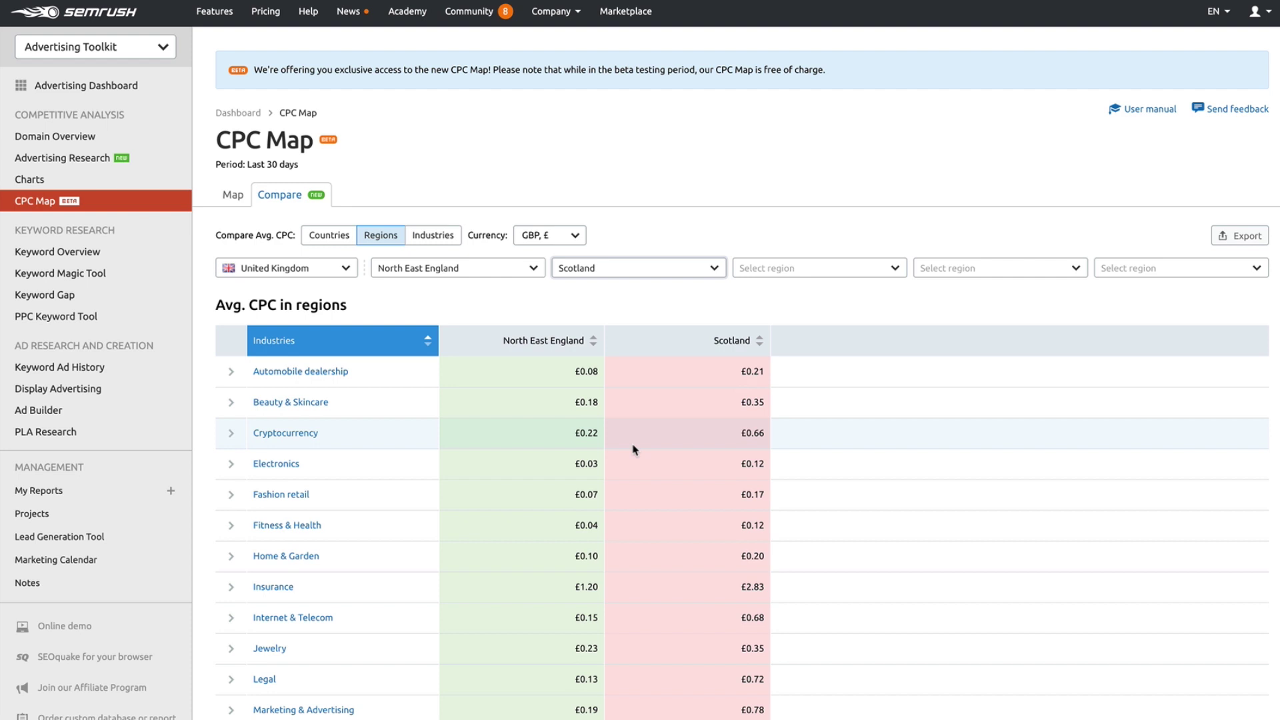
click(816, 269)
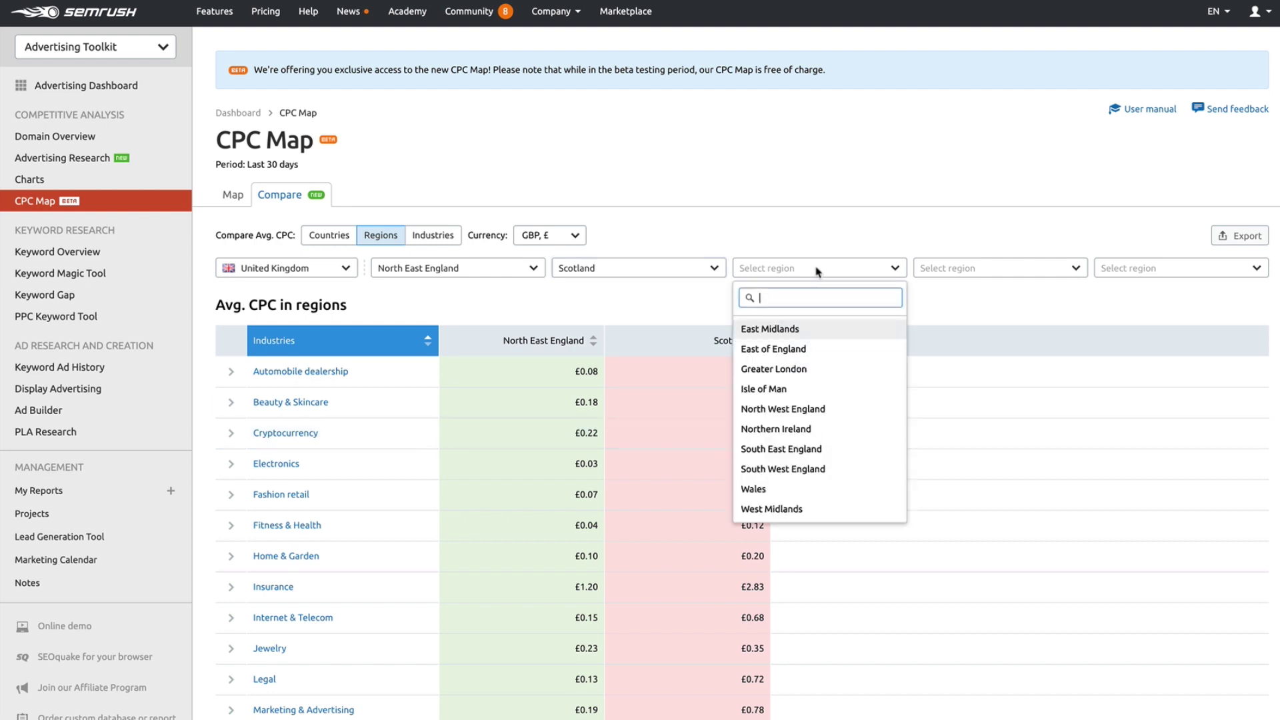
click(803, 491)
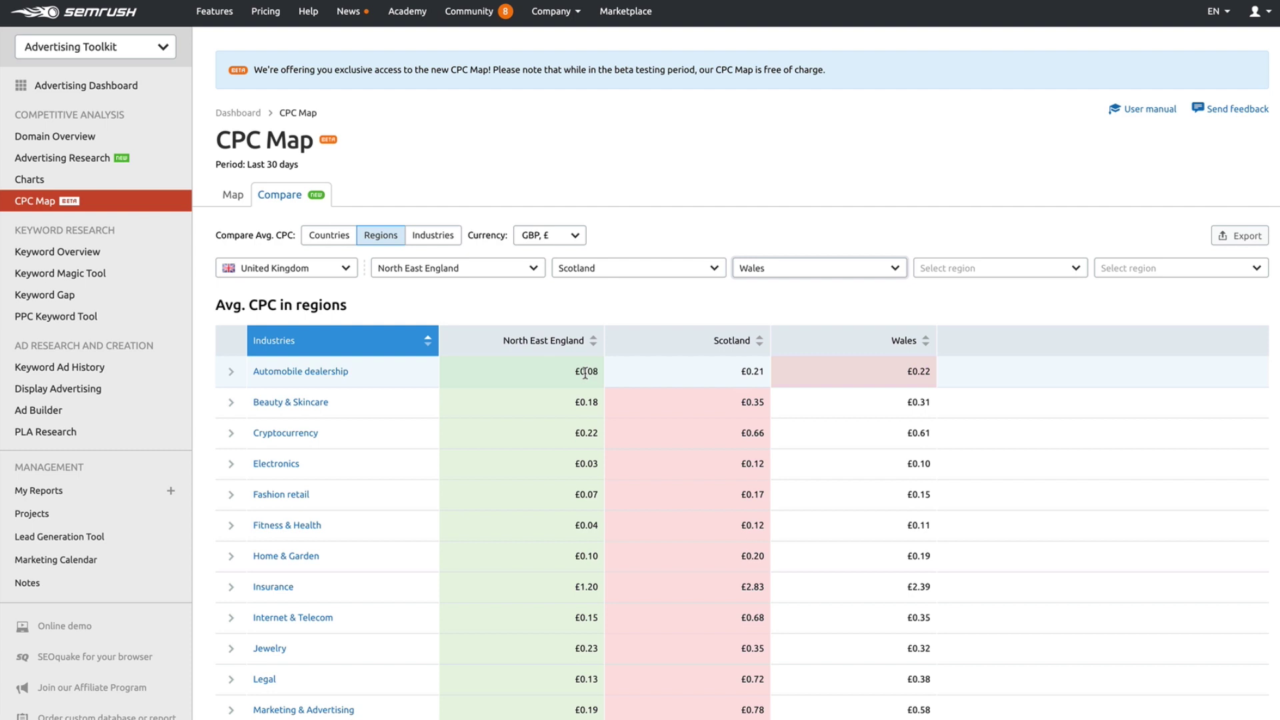
click(440, 239)
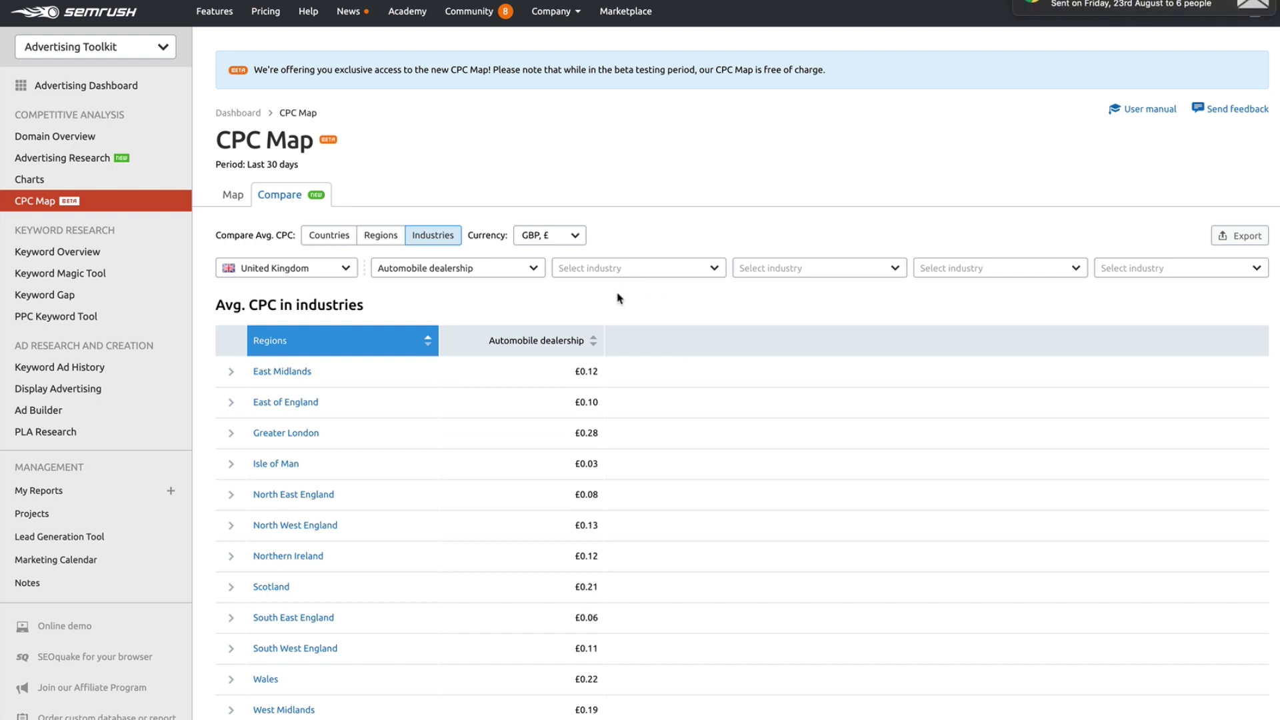
scroll(705, 331, down, 5)
scroll(706, 331, up, 5)
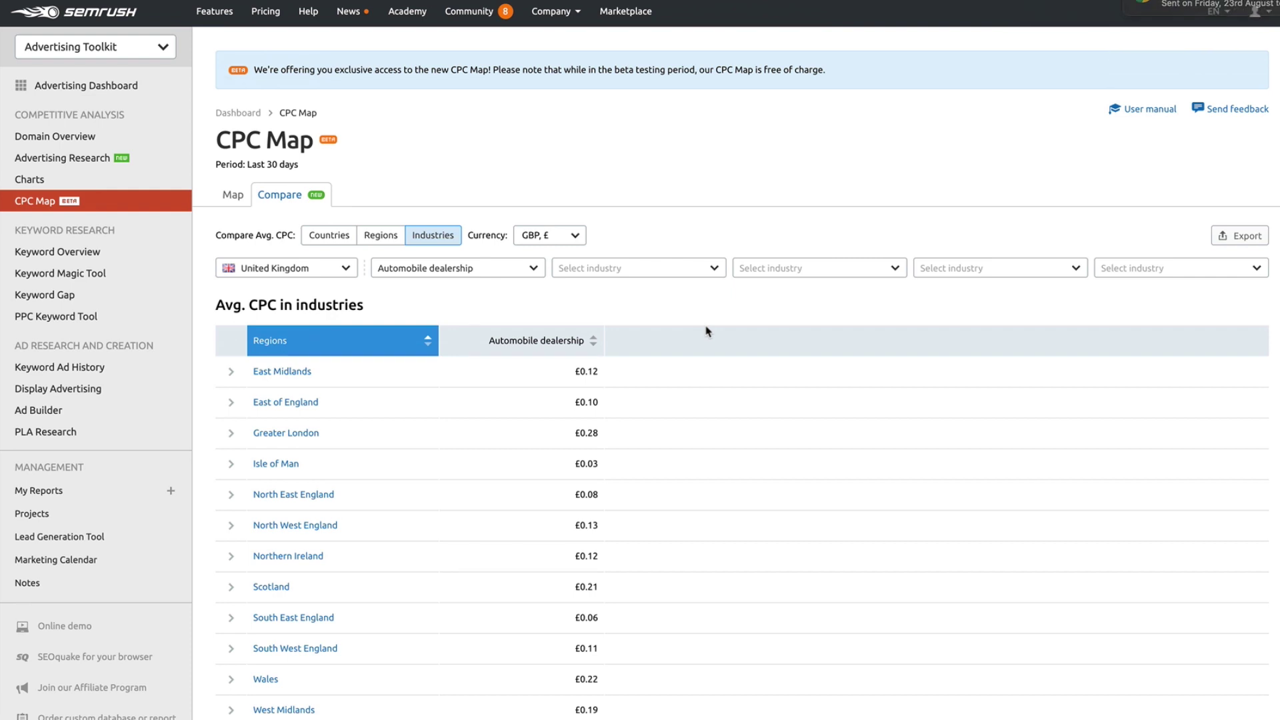